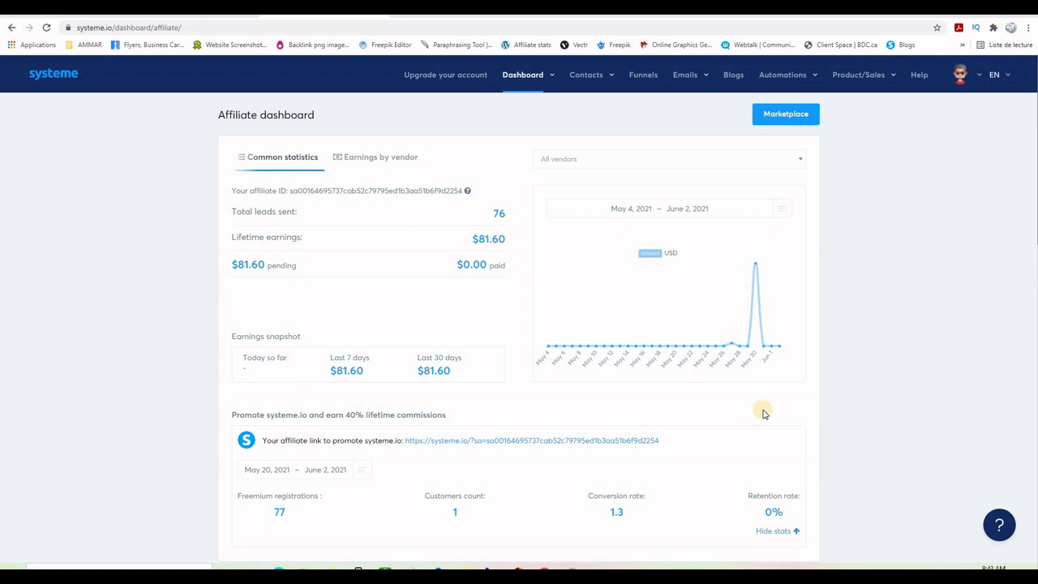
Step: Review the affiliate dashboard's earnings statistics and its list of commission payments
{"action": "mouse_move", "coordinate": [565, 251]}
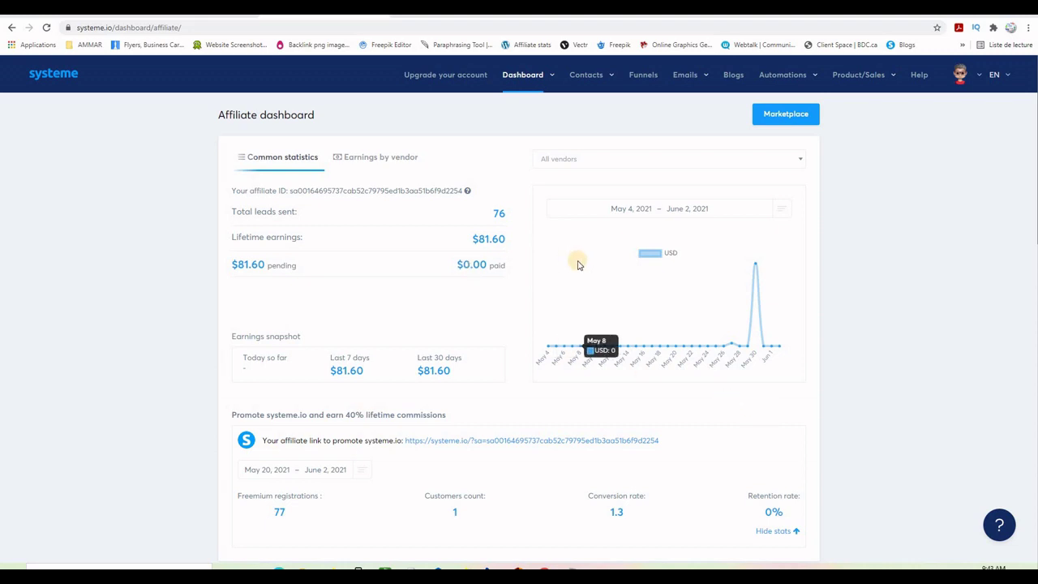
{"action": "left_click", "coordinate": [47, 28]}
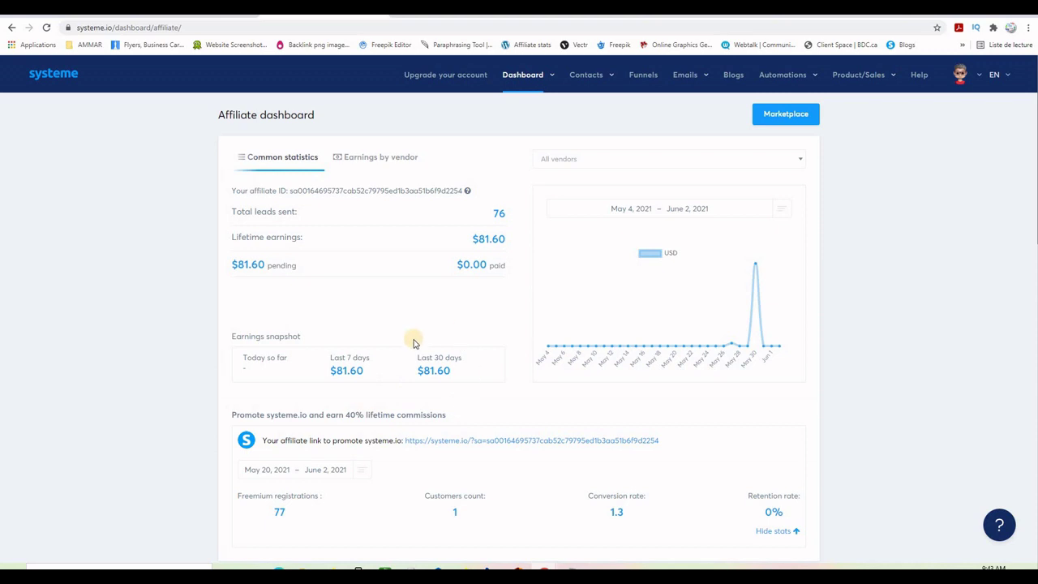
{"action": "scroll", "coordinate": [492, 349], "scroll_direction": "down", "scroll_amount": 8}
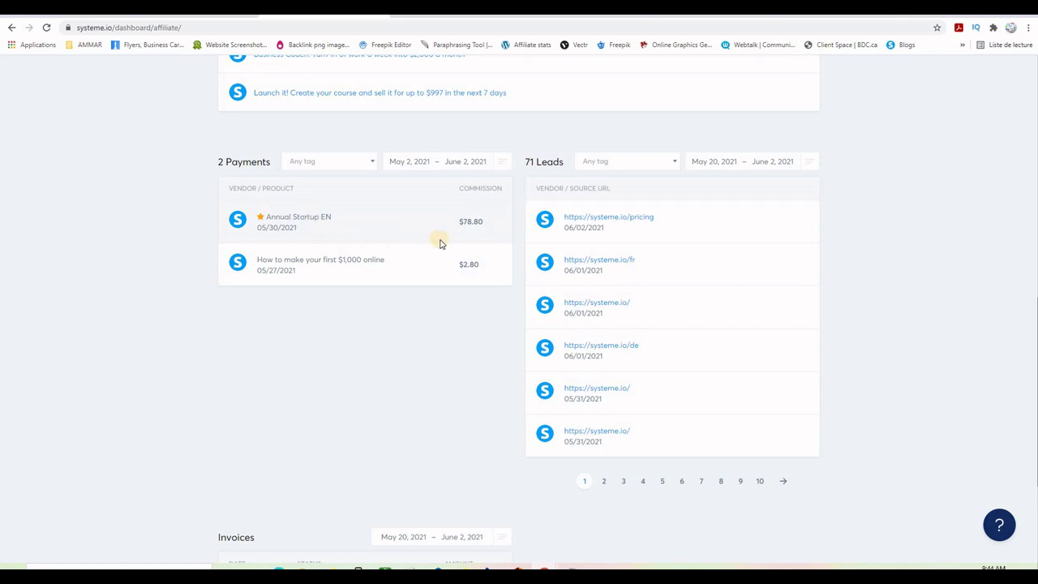
{"action": "mouse_move", "coordinate": [463, 230]}
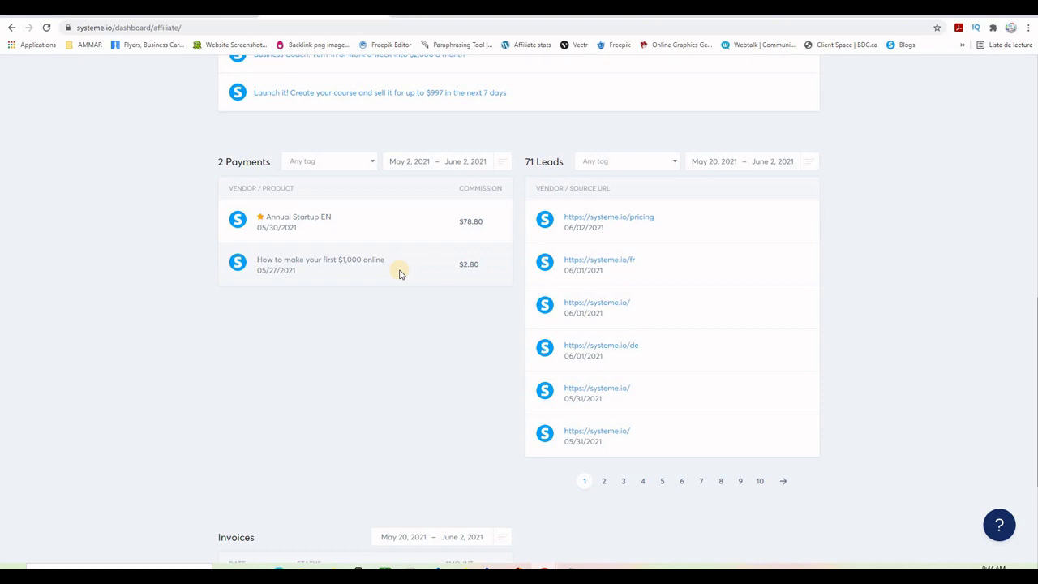
{"action": "scroll", "coordinate": [399, 274], "scroll_direction": "up", "scroll_amount": 9}
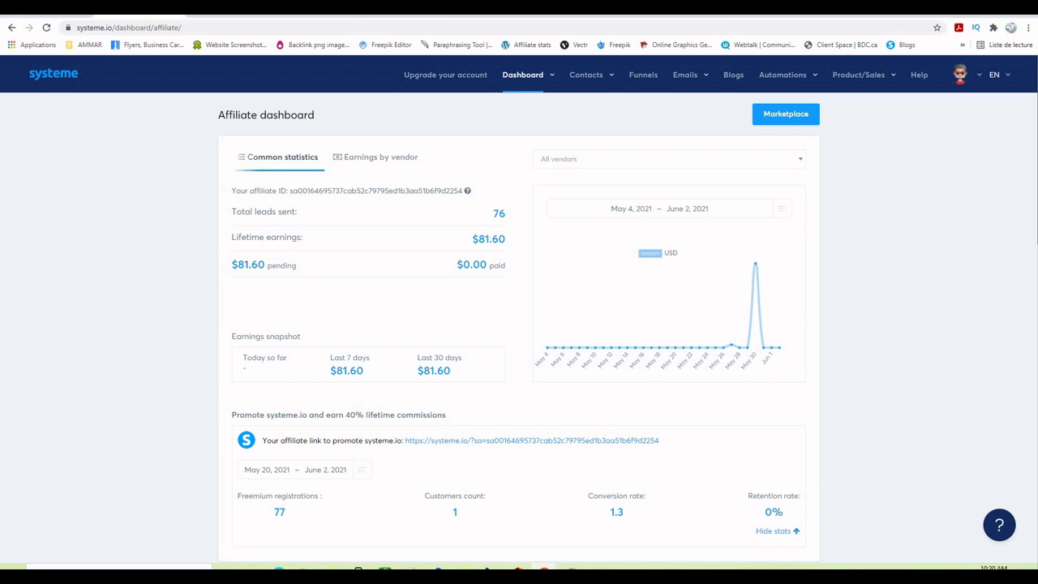
Step: Open the systeme.io marketplace and look through the offer listing with its commission rates
{"action": "left_click", "coordinate": [199, 11]}
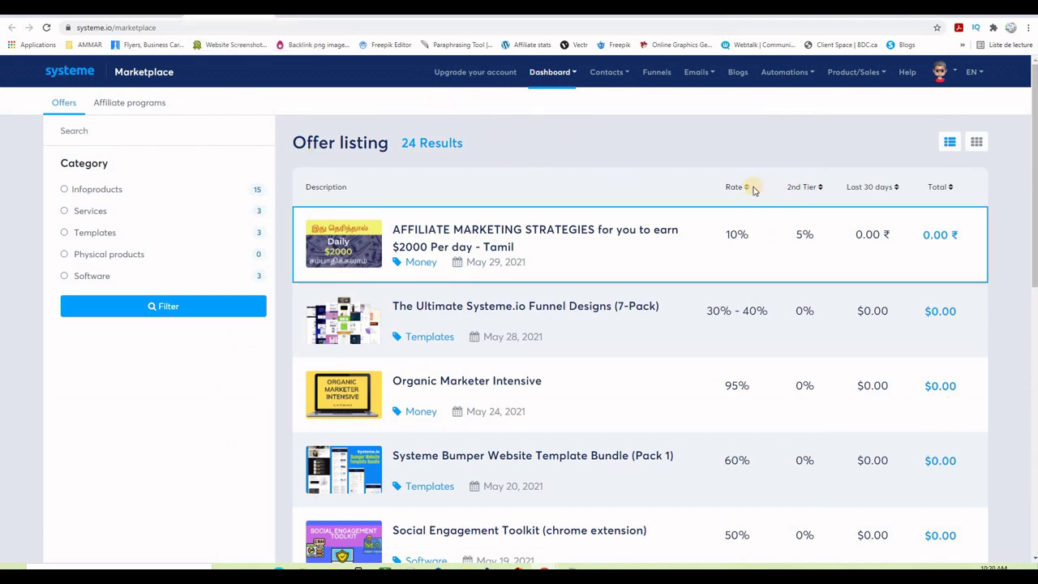
{"action": "scroll", "coordinate": [735, 325], "scroll_direction": "down", "scroll_amount": 2}
{"action": "scroll", "coordinate": [735, 295], "scroll_direction": "down", "scroll_amount": 2}
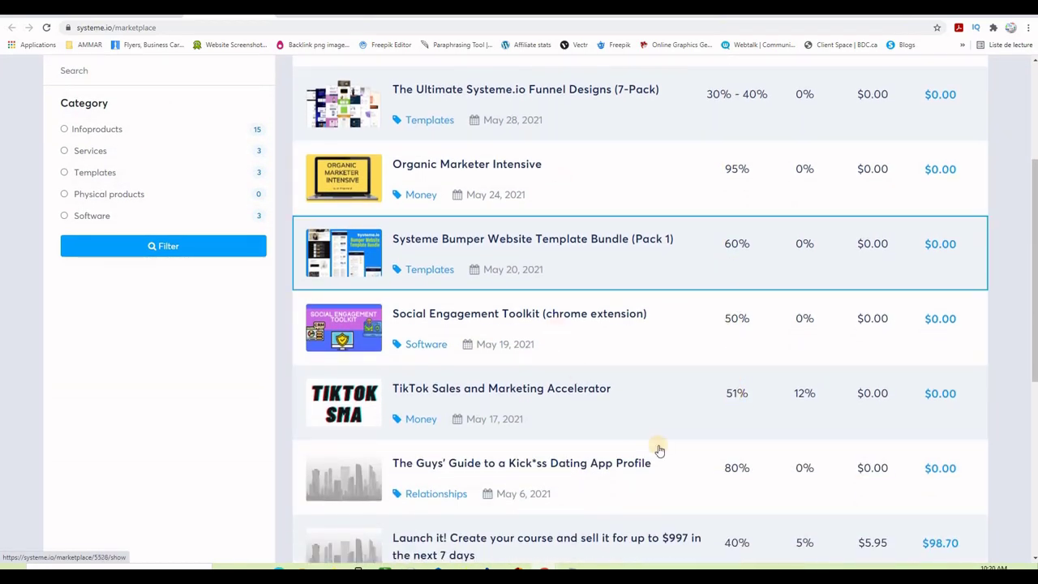
{"action": "scroll", "coordinate": [687, 411], "scroll_direction": "up", "scroll_amount": 4}
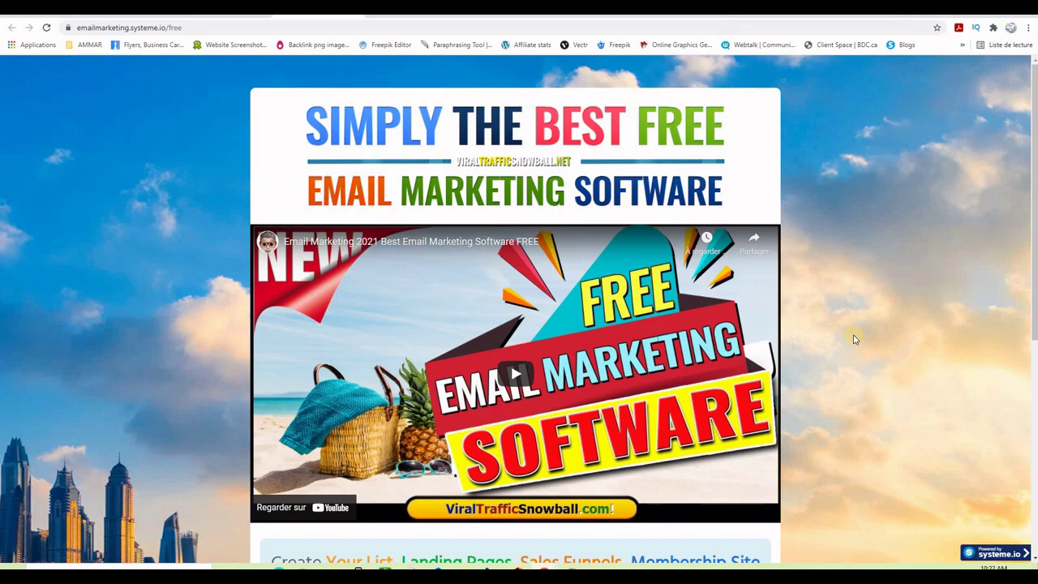
Step: Examine the free email marketing squeeze page, including its video, opt-in form and the "Powered by systeme.io" badge
{"action": "scroll", "coordinate": [910, 317], "scroll_direction": "down", "scroll_amount": 3}
{"action": "scroll", "coordinate": [910, 317], "scroll_direction": "up", "scroll_amount": 1}
{"action": "scroll", "coordinate": [910, 316], "scroll_direction": "down", "scroll_amount": 1}
{"action": "scroll", "coordinate": [911, 317], "scroll_direction": "up", "scroll_amount": 2}
{"action": "scroll", "coordinate": [910, 316], "scroll_direction": "down", "scroll_amount": 2}
{"action": "scroll", "coordinate": [910, 317], "scroll_direction": "down", "scroll_amount": 2}
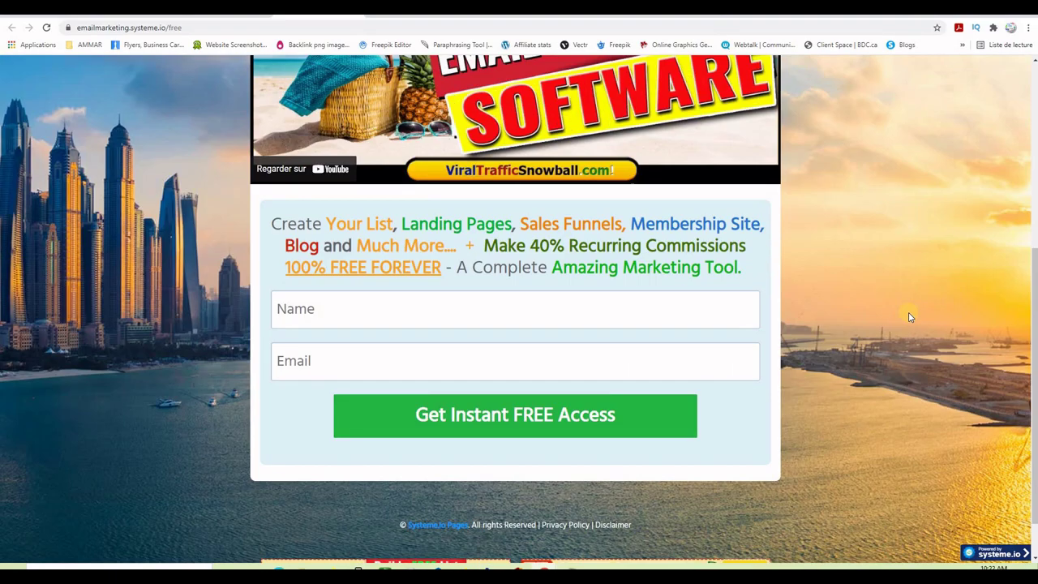
{"action": "scroll", "coordinate": [910, 317], "scroll_direction": "up", "scroll_amount": 4}
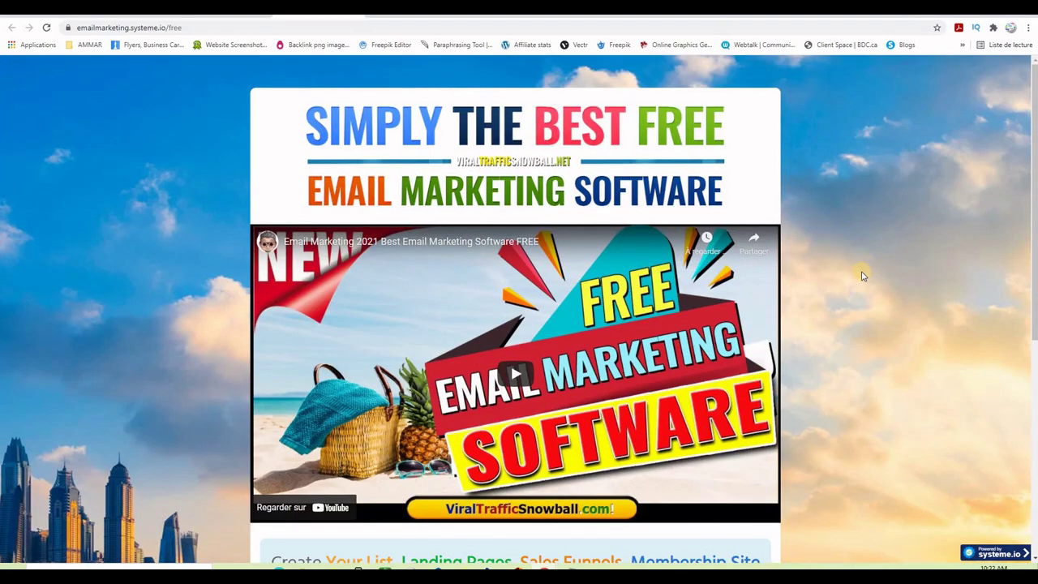
{"action": "scroll", "coordinate": [862, 292], "scroll_direction": "down", "scroll_amount": 2}
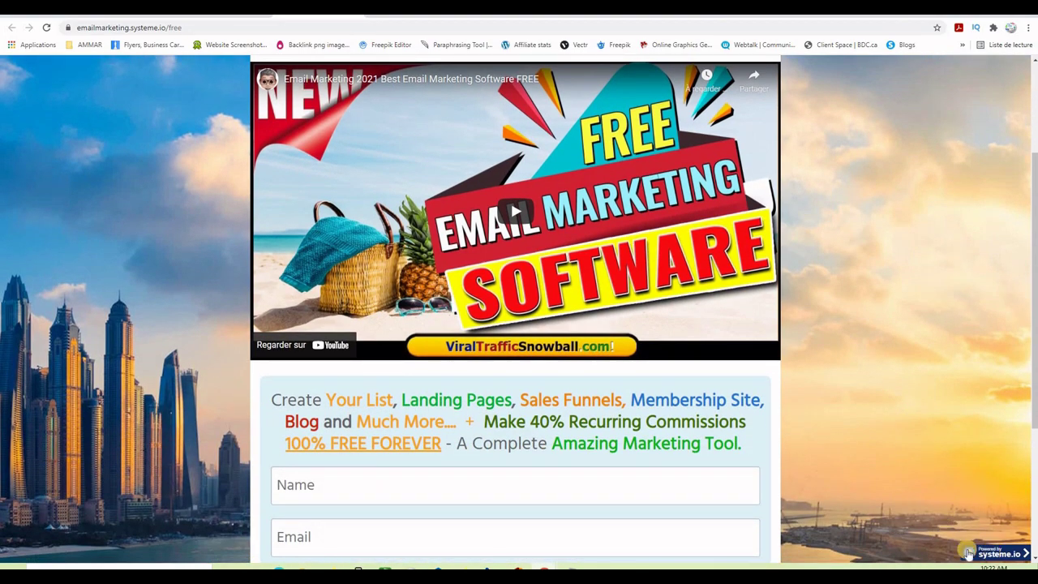
{"action": "scroll", "coordinate": [915, 426], "scroll_direction": "up", "scroll_amount": 2}
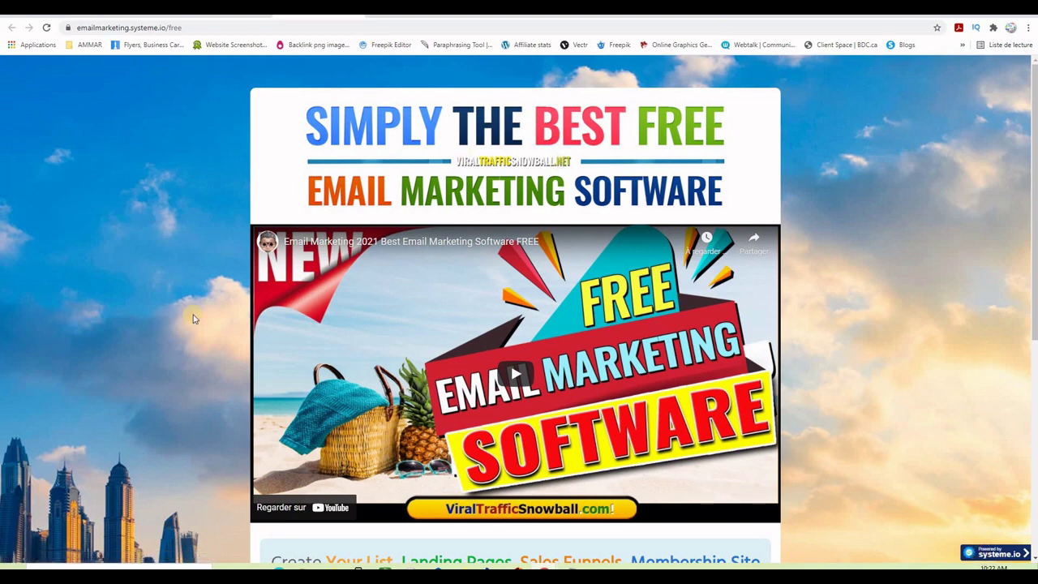
Step: Bring up the funnel's thank-you page and examine its confirmation text, five-step offer and systeme.io badge
{"action": "left_click", "coordinate": [138, 8]}
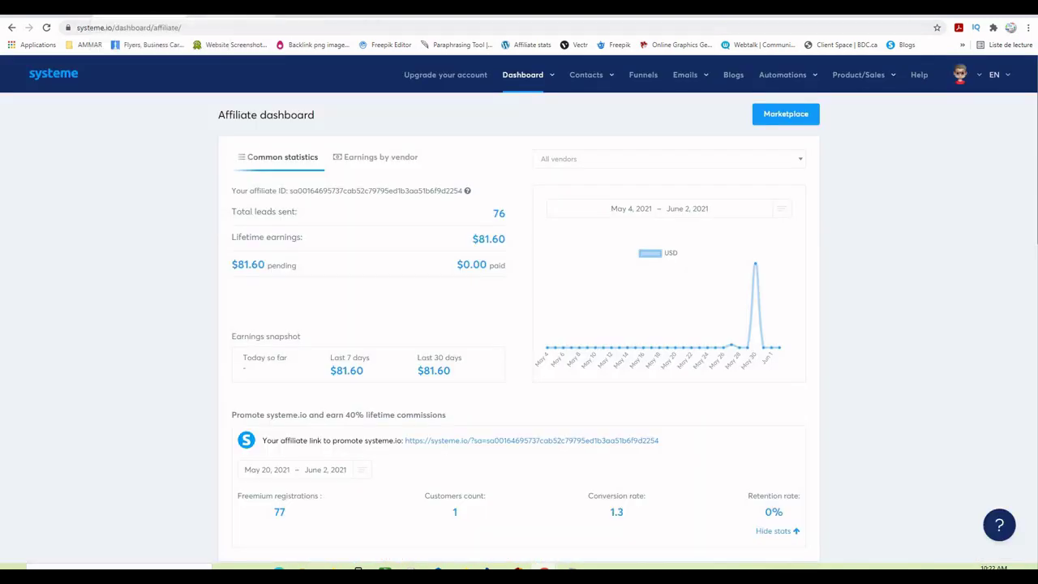
{"action": "left_click", "coordinate": [243, 8]}
{"action": "left_click", "coordinate": [406, 8]}
{"action": "left_click", "coordinate": [511, 8]}
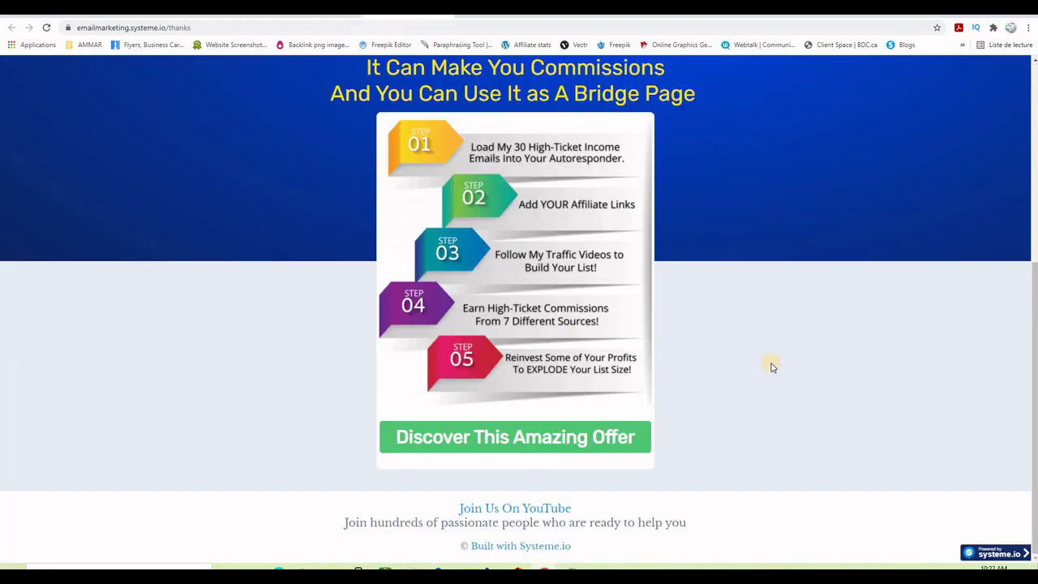
{"action": "scroll", "coordinate": [779, 369], "scroll_direction": "up", "scroll_amount": 4}
{"action": "scroll", "coordinate": [786, 373], "scroll_direction": "down", "scroll_amount": 5}
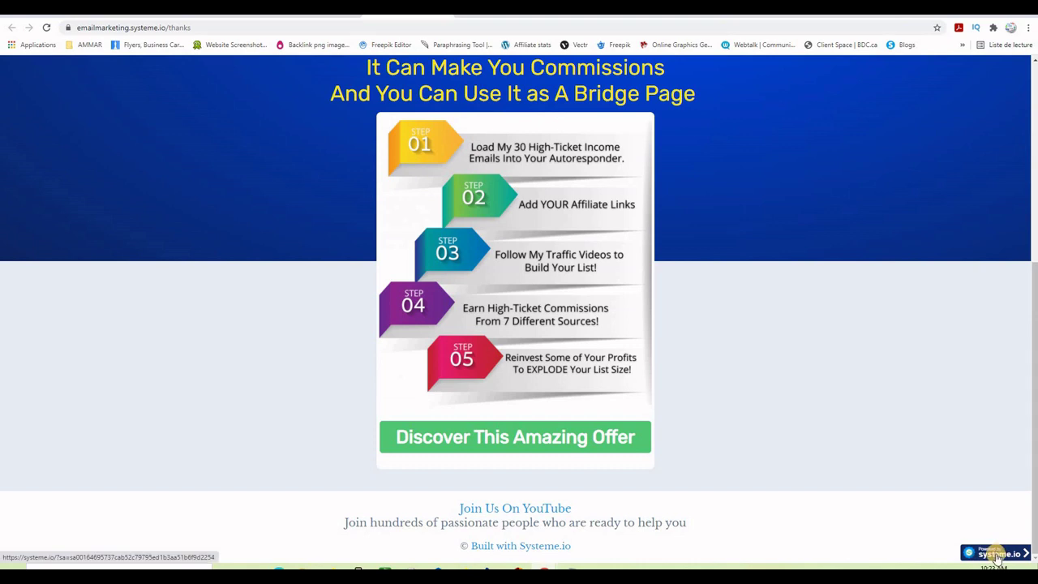
{"action": "scroll", "coordinate": [433, 199], "scroll_direction": "up", "scroll_amount": 3}
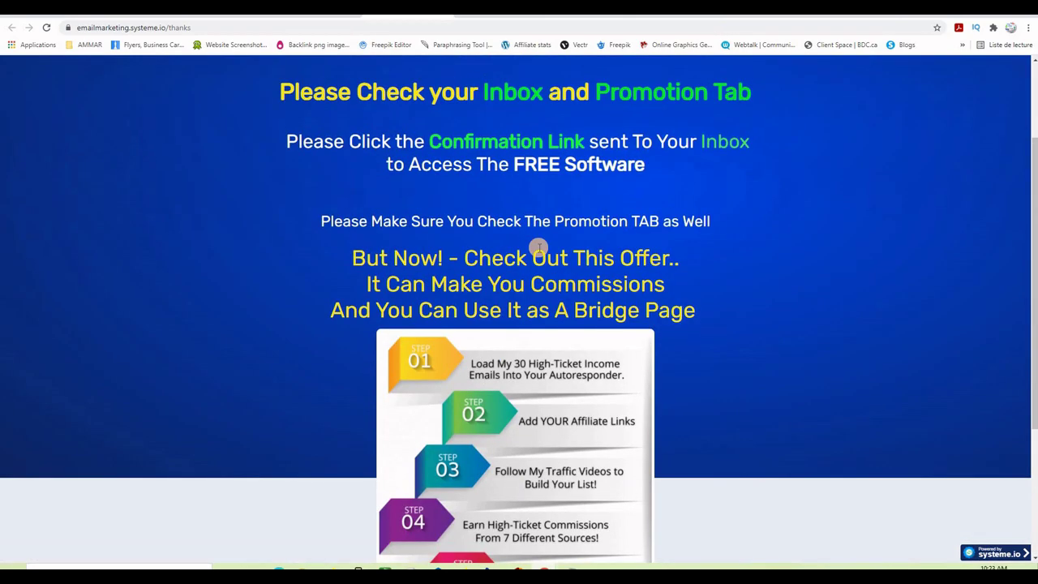
Step: Return to the free email marketing squeeze page and review its headline, video and opt-in form again
{"action": "left_click", "coordinate": [309, 15]}
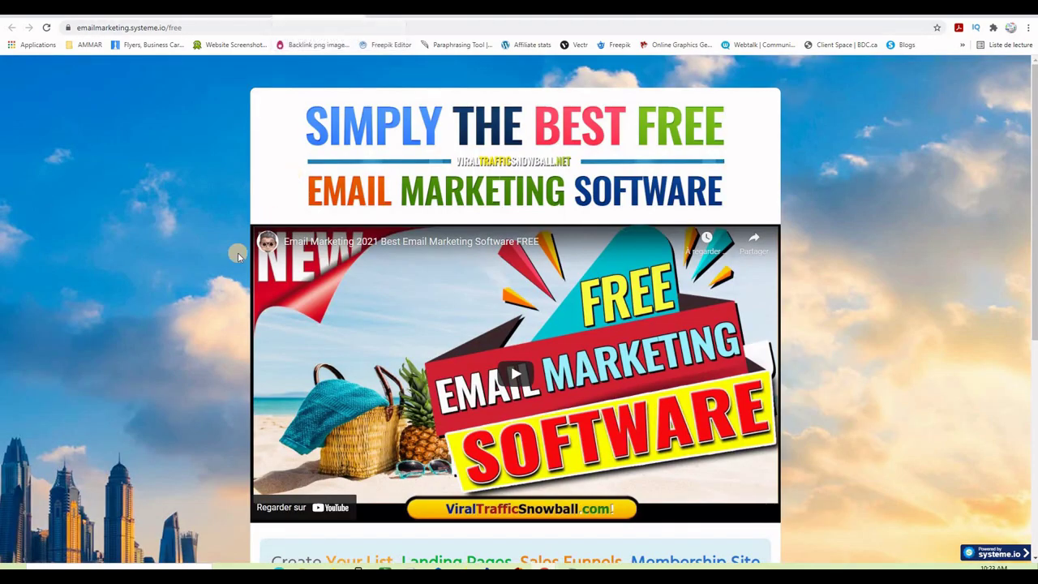
{"action": "scroll", "coordinate": [823, 362], "scroll_direction": "down", "scroll_amount": 3}
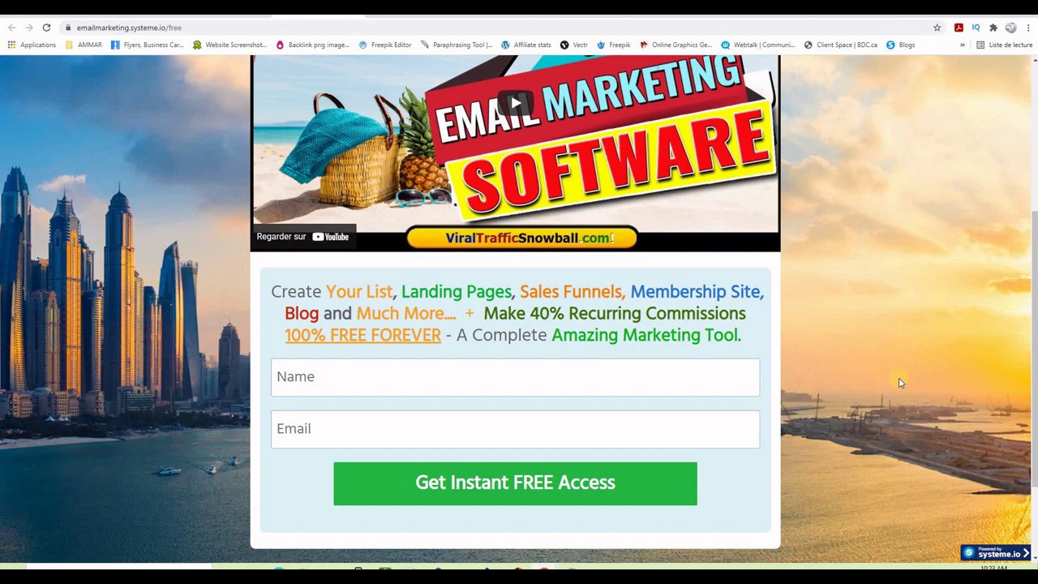
{"action": "scroll", "coordinate": [899, 382], "scroll_direction": "up", "scroll_amount": 3}
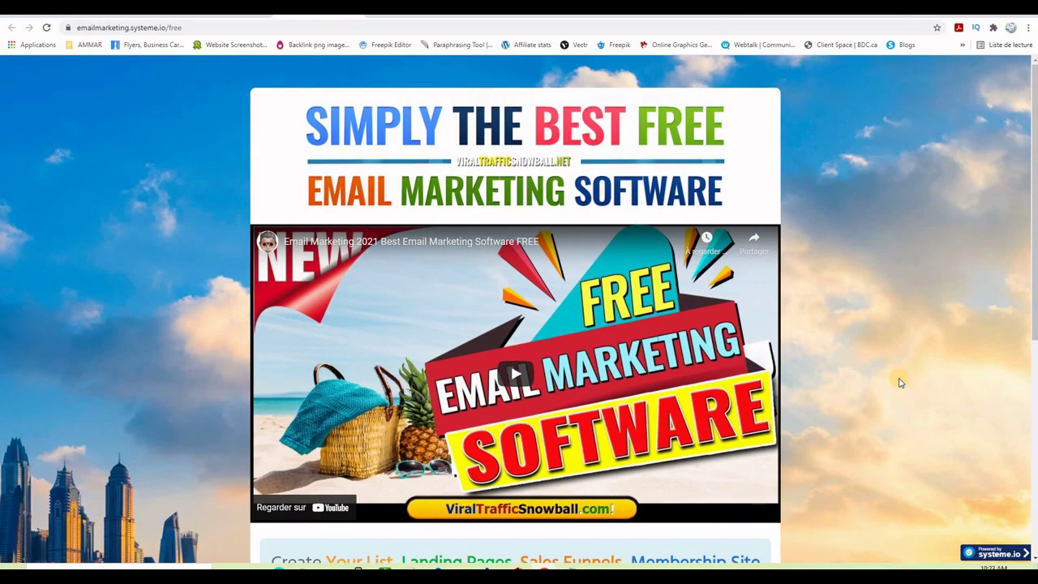
{"action": "scroll", "coordinate": [899, 382], "scroll_direction": "down", "scroll_amount": 3}
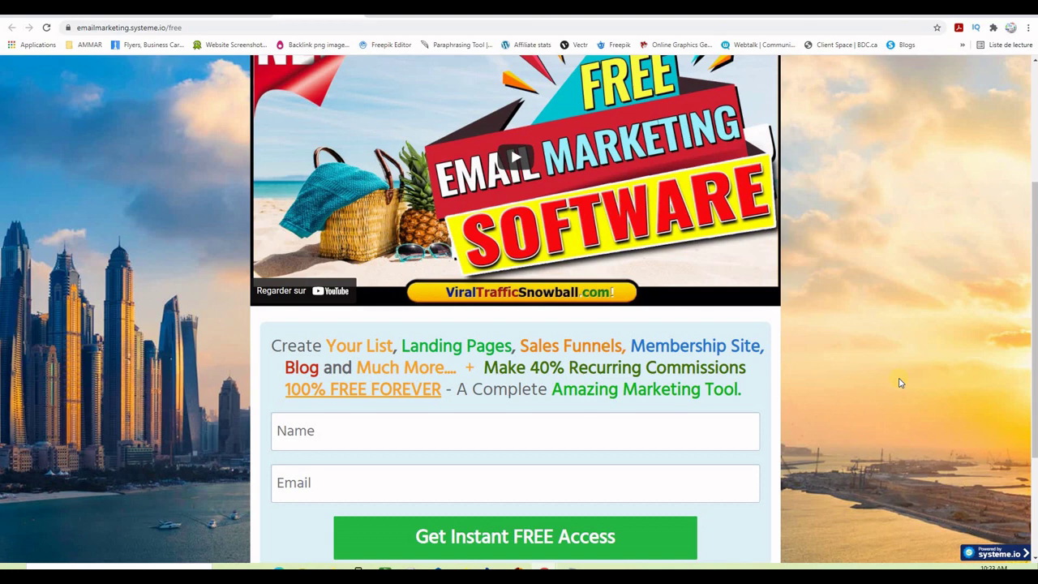
{"action": "scroll", "coordinate": [612, 347], "scroll_direction": "up", "scroll_amount": 1}
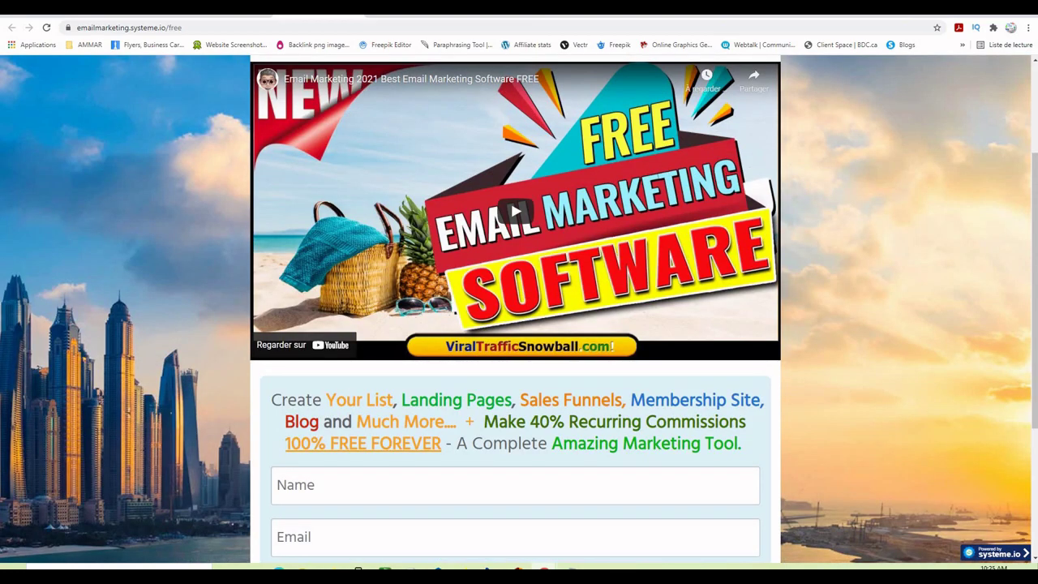
Step: Open the "Free Email Marketing Software" funnel from the account dashboard and load its squeeze page in the page editor
{"action": "left_click", "coordinate": [138, 7]}
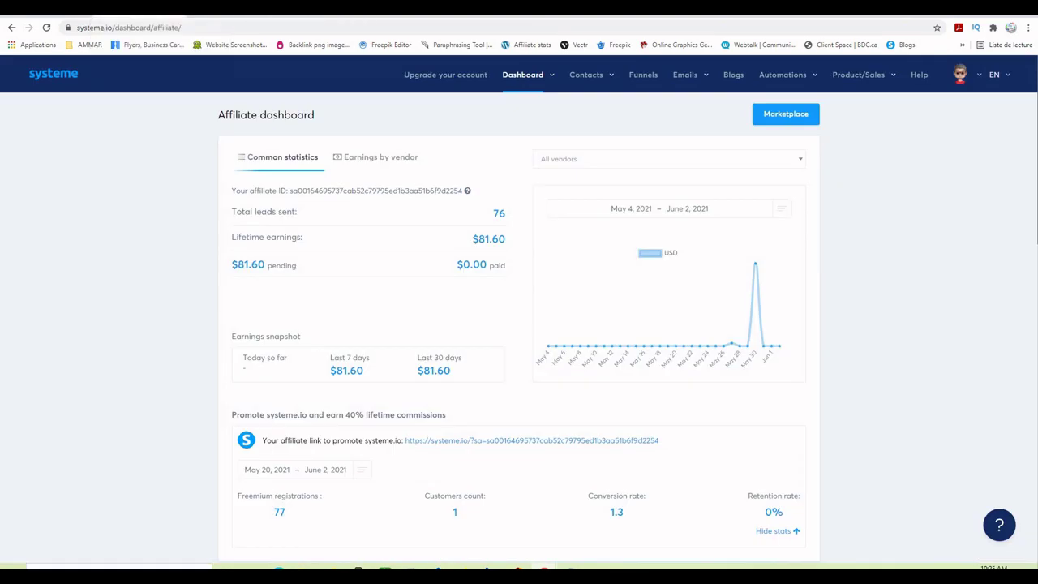
{"action": "left_click", "coordinate": [642, 77]}
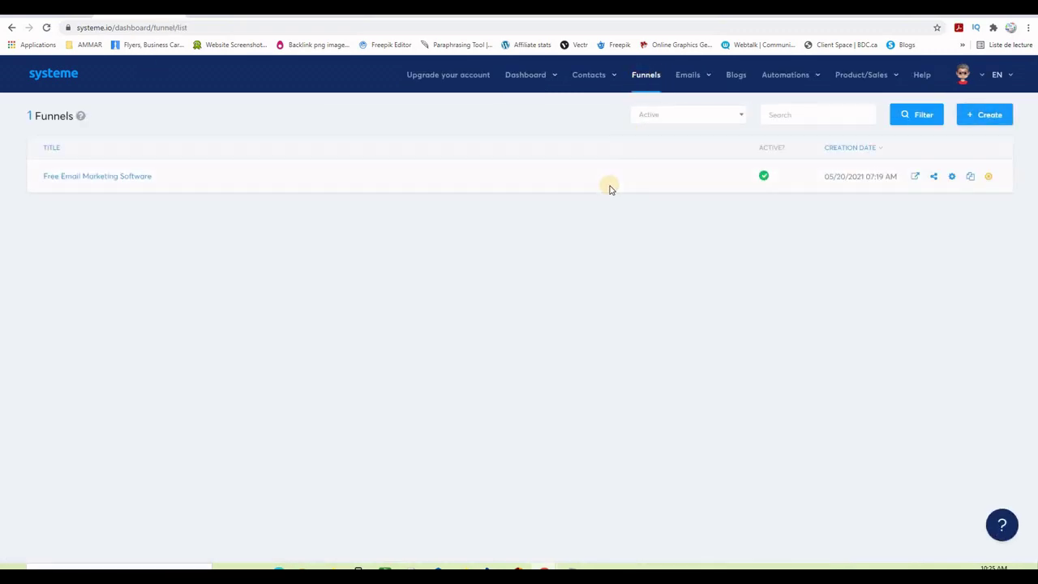
{"action": "left_click", "coordinate": [113, 180]}
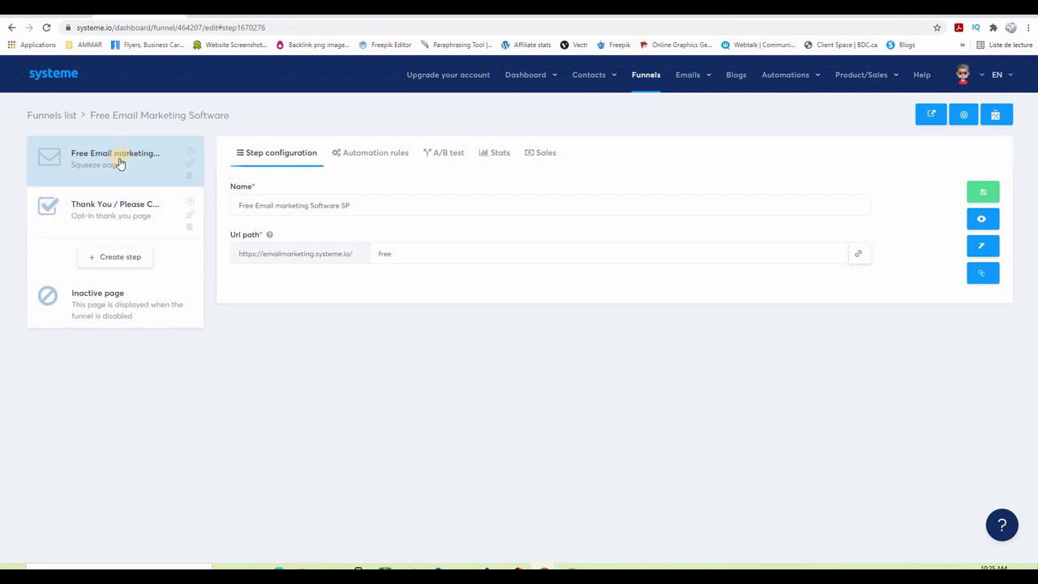
{"action": "left_click", "coordinate": [980, 253]}
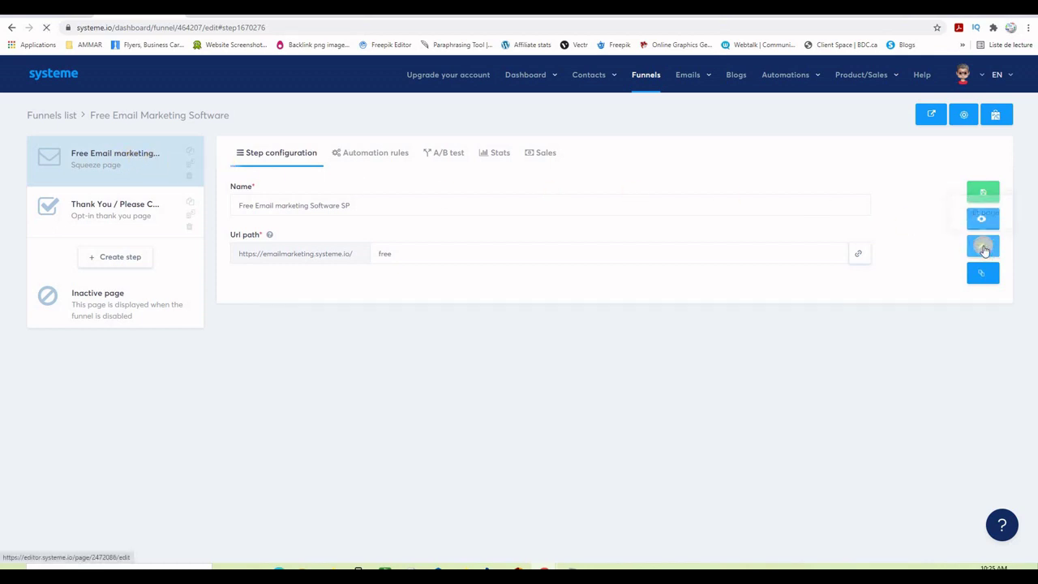
{"action": "left_click", "coordinate": [983, 250]}
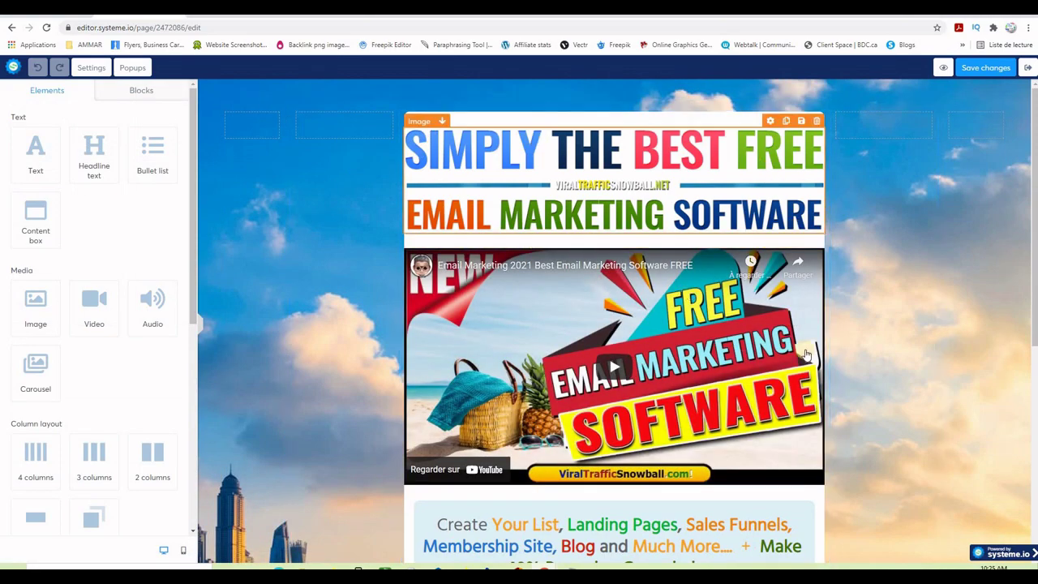
{"action": "scroll", "coordinate": [846, 394], "scroll_direction": "down", "scroll_amount": 4}
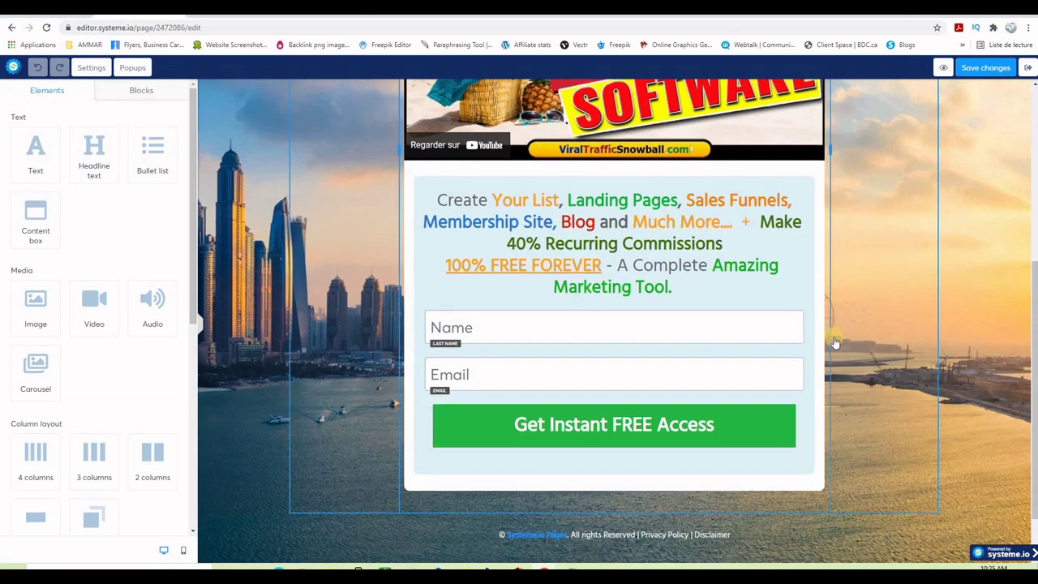
{"action": "scroll", "coordinate": [723, 313], "scroll_direction": "up", "scroll_amount": 3}
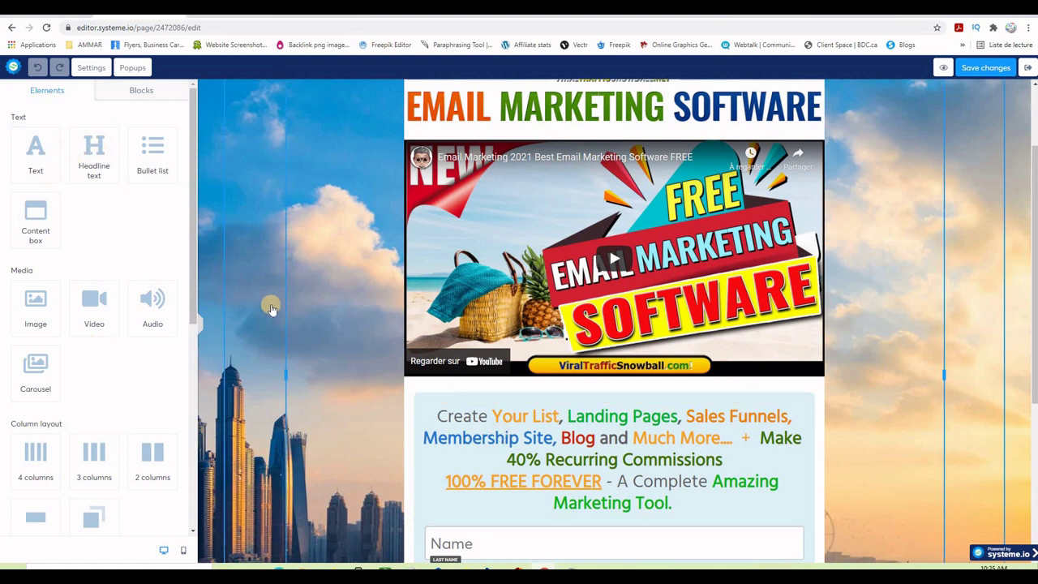
Step: Toggle the affiliate badge option in the squeeze page's settings, leaving it enabled, and exit the editor to the funnel
{"action": "left_click", "coordinate": [88, 70]}
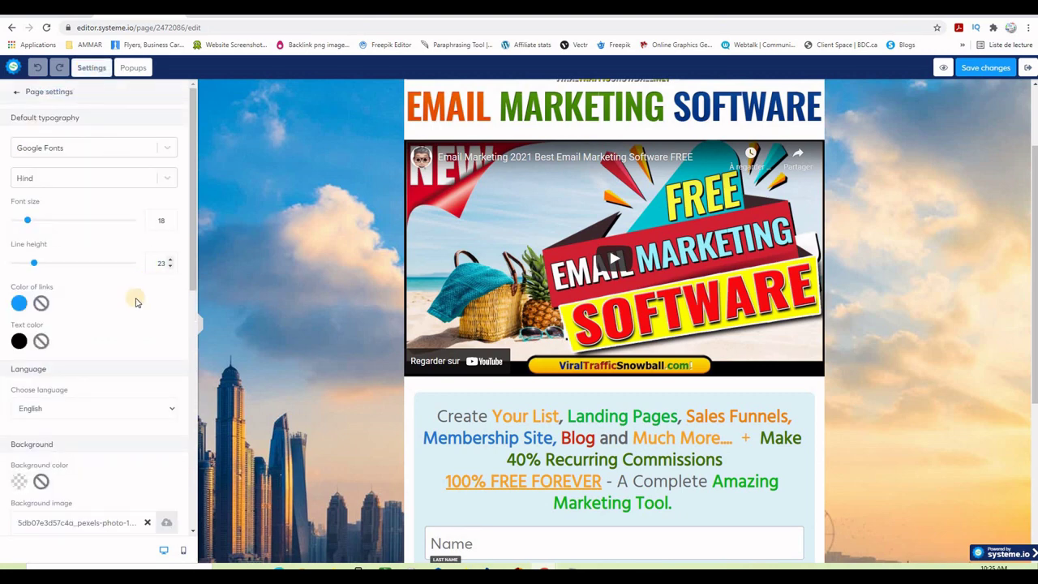
{"action": "scroll", "coordinate": [134, 302], "scroll_direction": "down", "scroll_amount": 6}
{"action": "scroll", "coordinate": [134, 302], "scroll_direction": "down", "scroll_amount": 1}
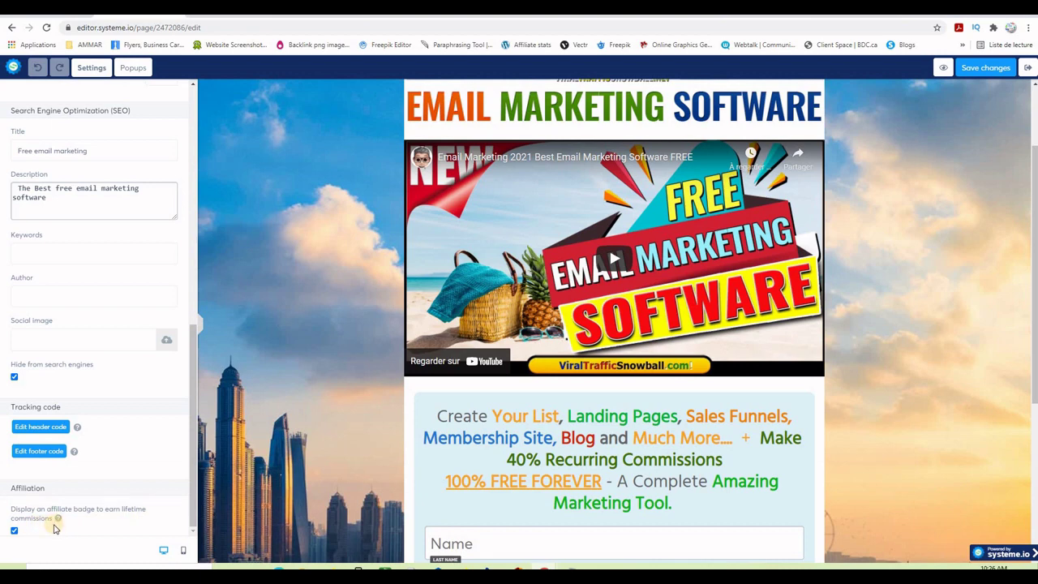
{"action": "left_click", "coordinate": [13, 533]}
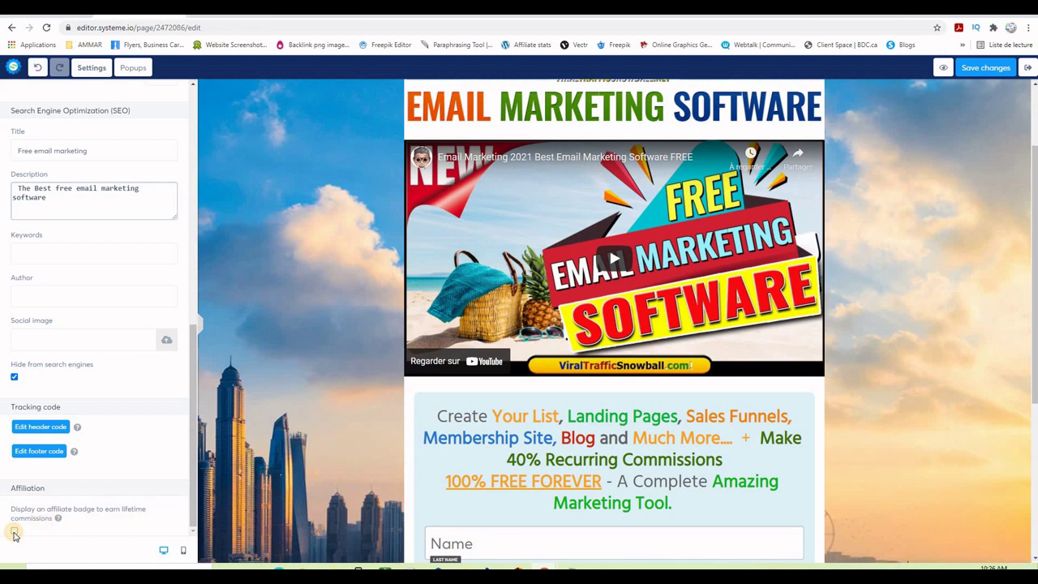
{"action": "left_click", "coordinate": [13, 532]}
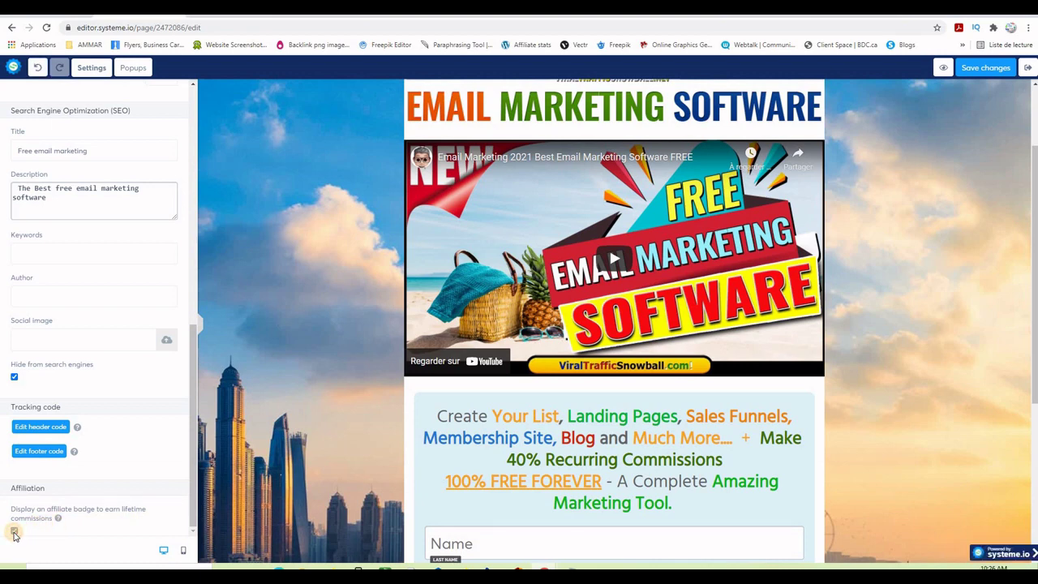
{"action": "left_click", "coordinate": [14, 532]}
{"action": "left_click", "coordinate": [14, 532]}
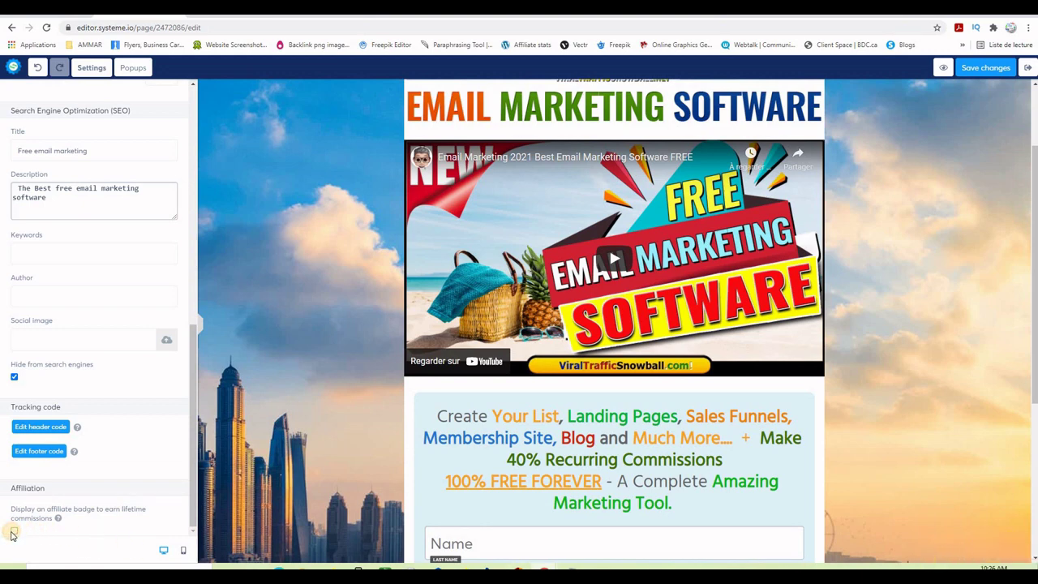
{"action": "left_click", "coordinate": [14, 531]}
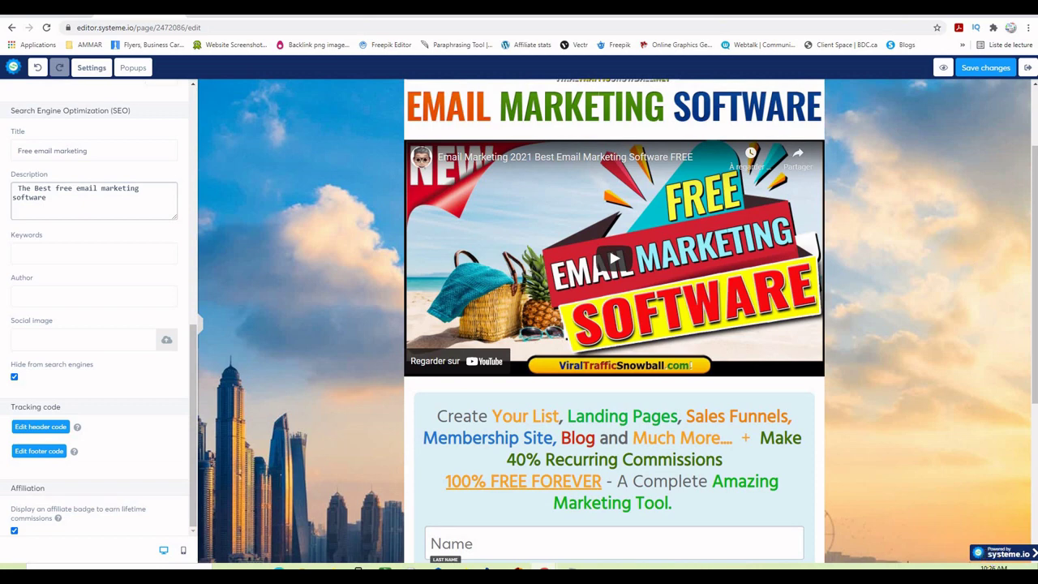
{"action": "left_click", "coordinate": [1028, 68]}
{"action": "left_click", "coordinate": [566, 99]}
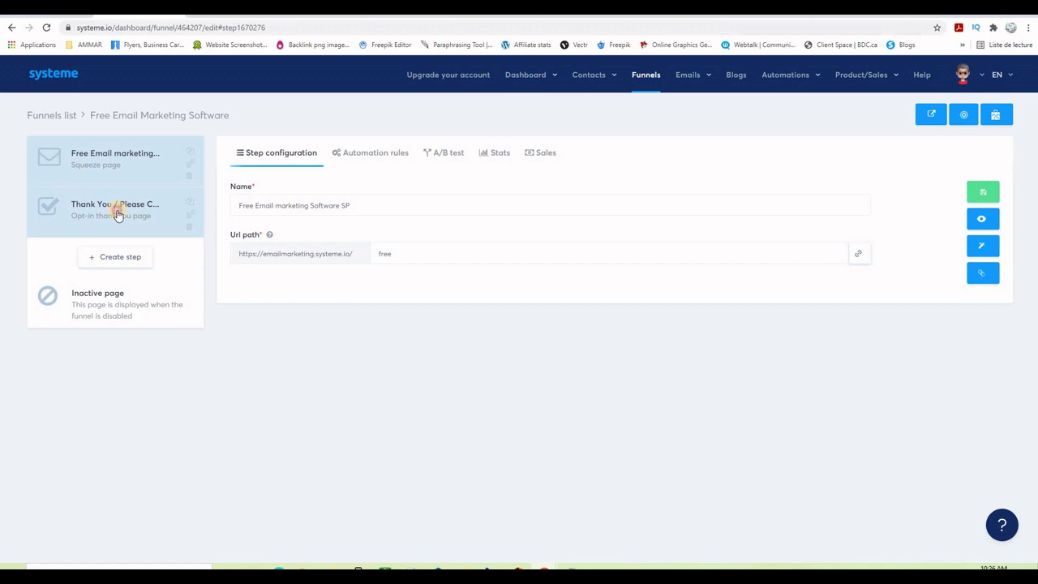
Step: Load the funnel's "Thank You / Please Confirm" page in the page editor and check the affiliate badge option in its settings
{"action": "left_click", "coordinate": [117, 214]}
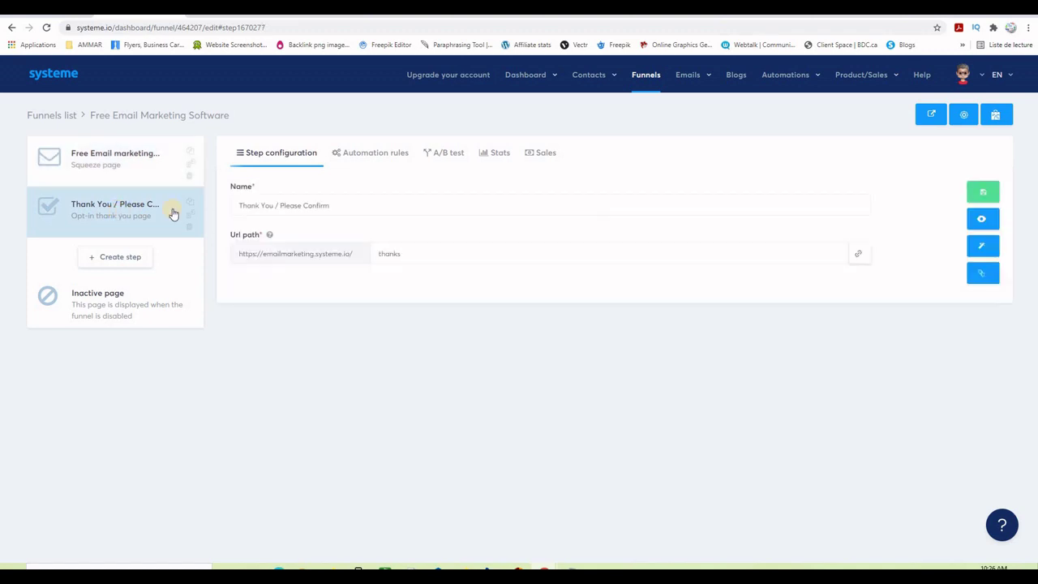
{"action": "left_click", "coordinate": [982, 248]}
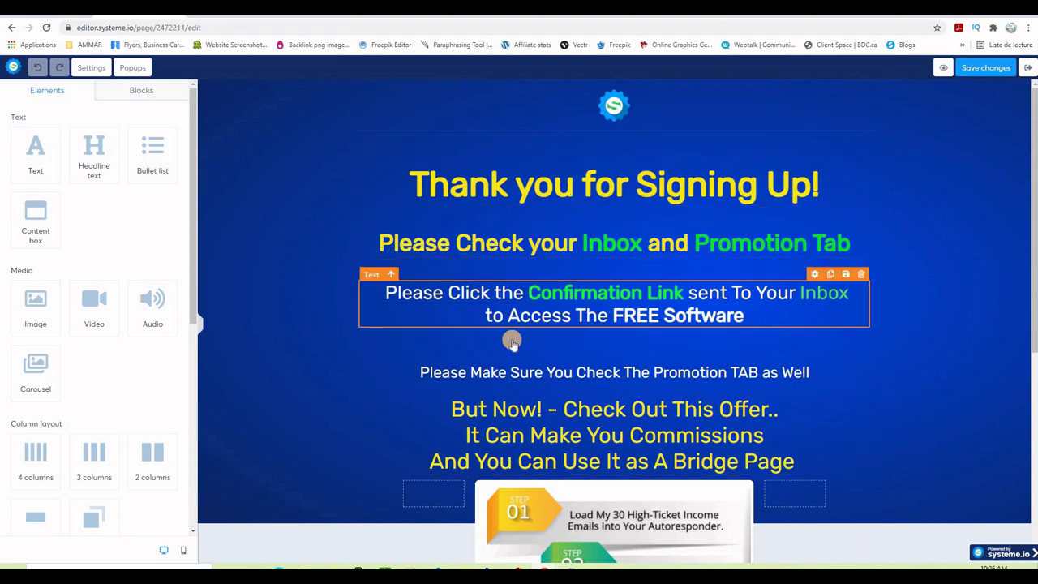
{"action": "left_click", "coordinate": [89, 71]}
{"action": "scroll", "coordinate": [73, 332], "scroll_direction": "down", "scroll_amount": 5}
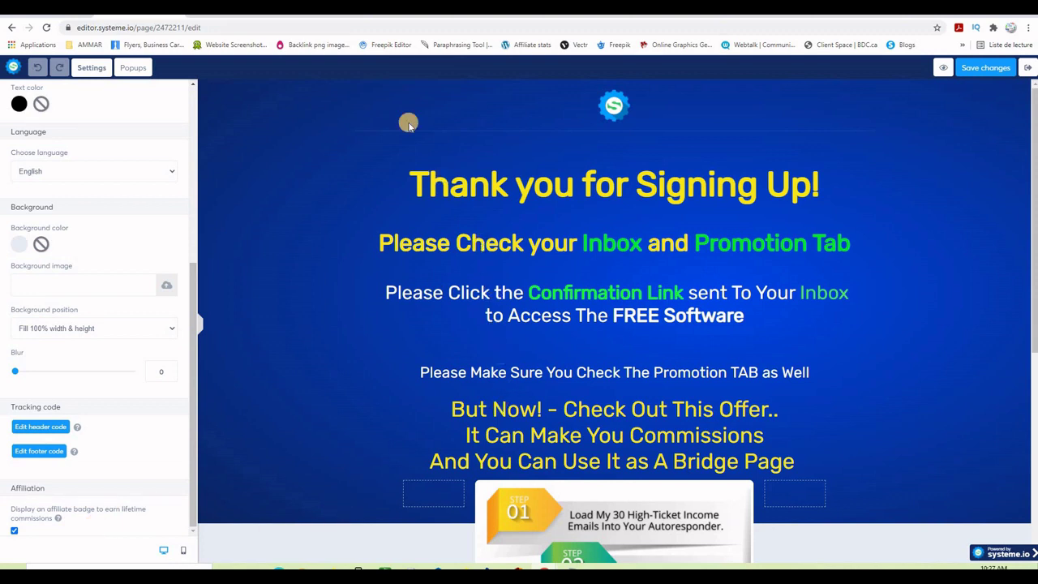
Step: Switch to the live email marketing squeeze page and review its headline, video, opt-in form and systeme.io badge
{"action": "left_click", "coordinate": [340, 8]}
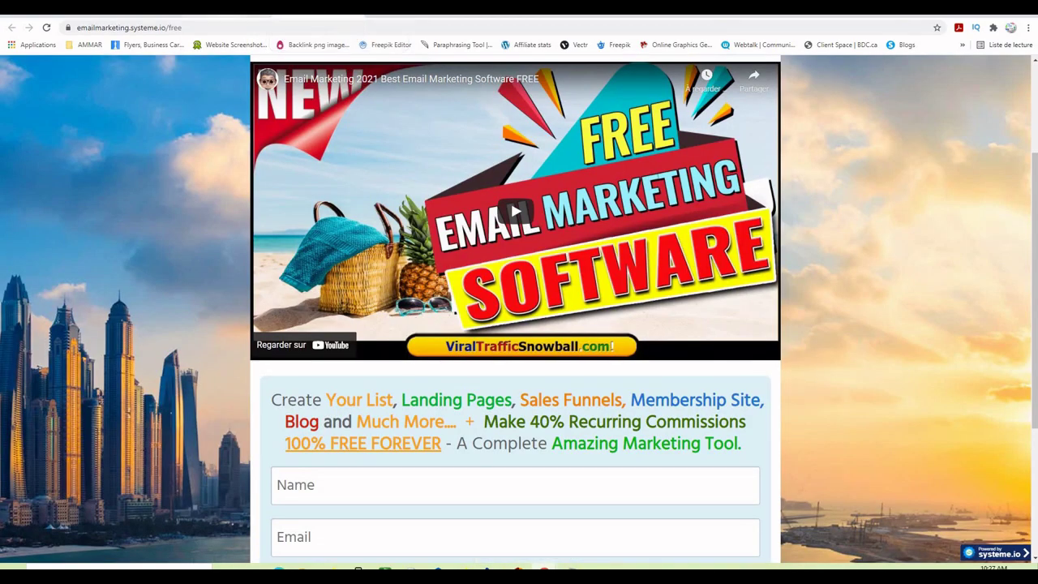
{"action": "scroll", "coordinate": [884, 313], "scroll_direction": "down", "scroll_amount": 2}
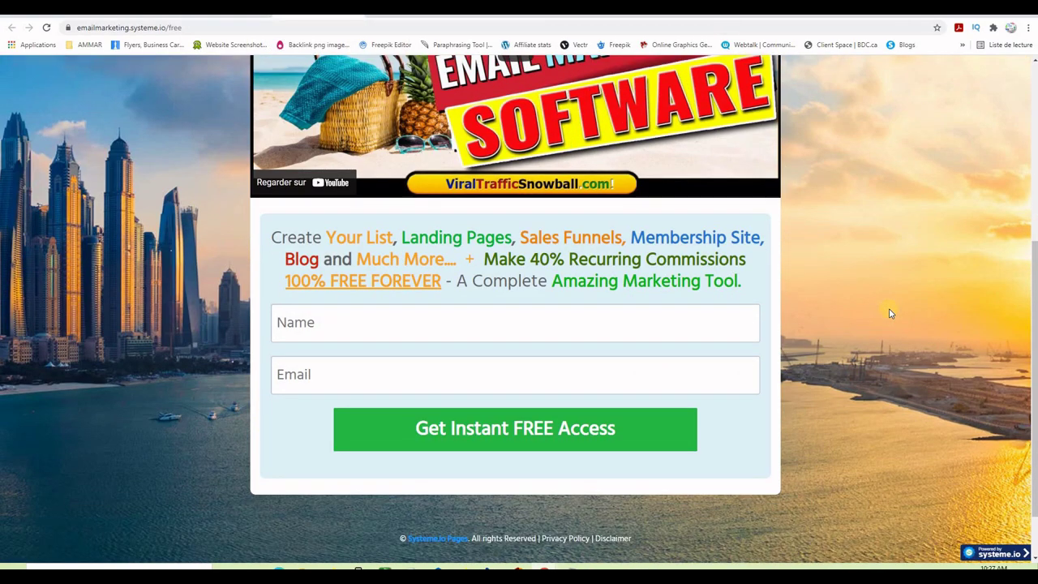
{"action": "scroll", "coordinate": [890, 313], "scroll_direction": "up", "scroll_amount": 4}
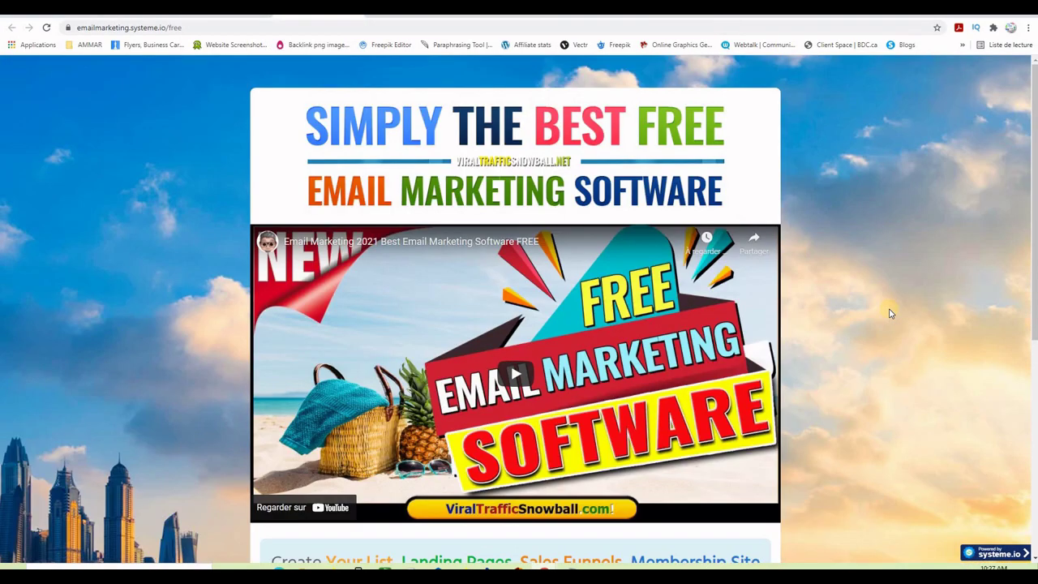
{"action": "scroll", "coordinate": [890, 313], "scroll_direction": "down", "scroll_amount": 3}
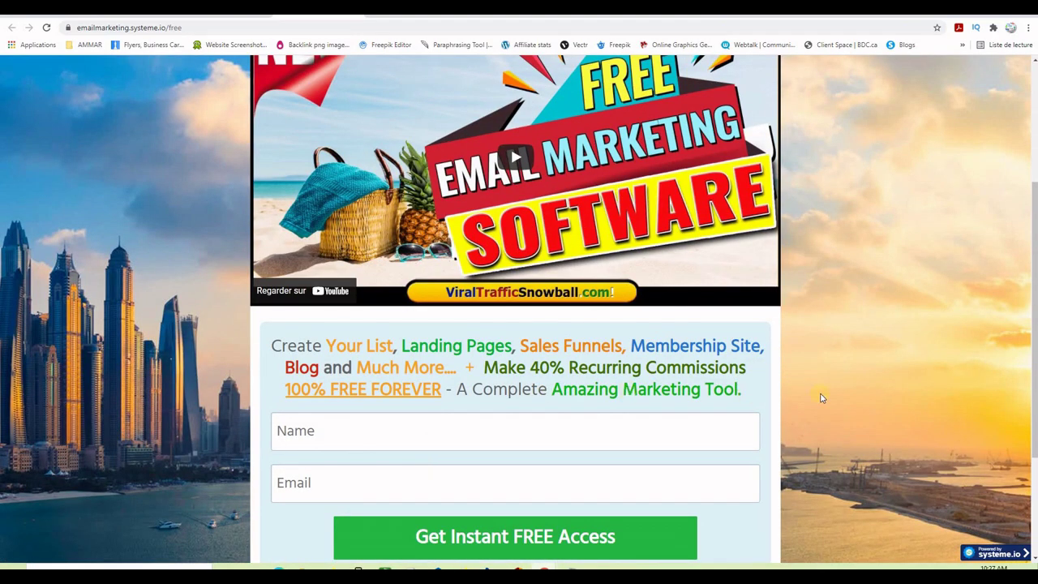
{"action": "scroll", "coordinate": [822, 398], "scroll_direction": "down", "scroll_amount": 2}
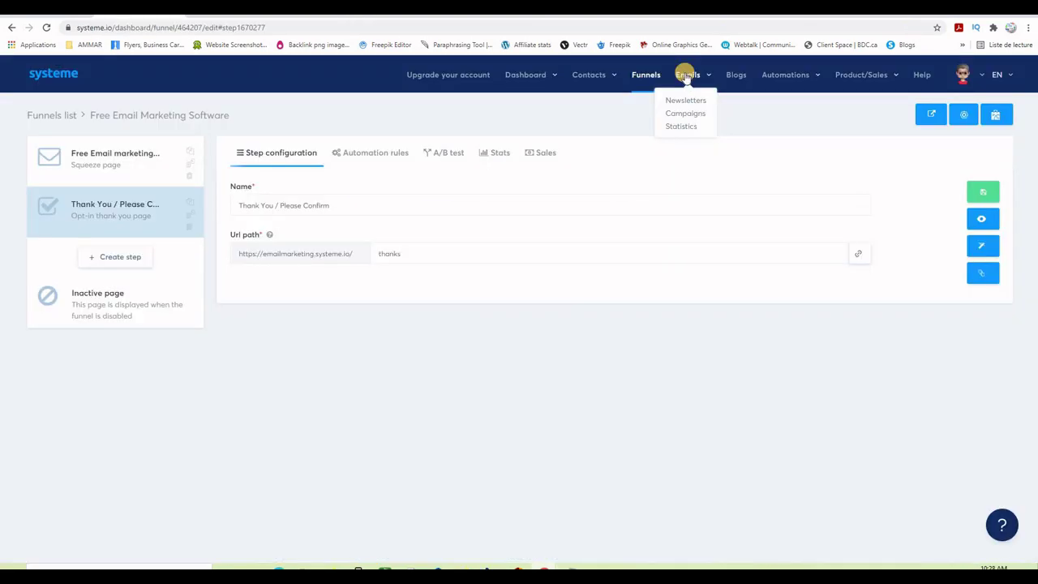
Step: Open the "Email marketing" campaign from the account's email campaigns and review the sending delay of each follow-up email
{"action": "left_click", "coordinate": [684, 114]}
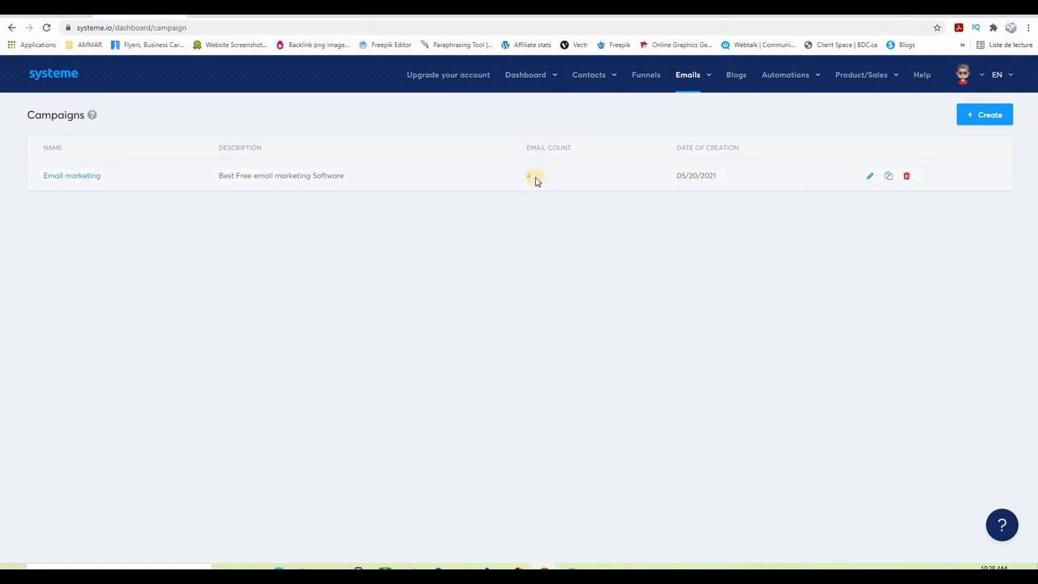
{"action": "left_click", "coordinate": [84, 178]}
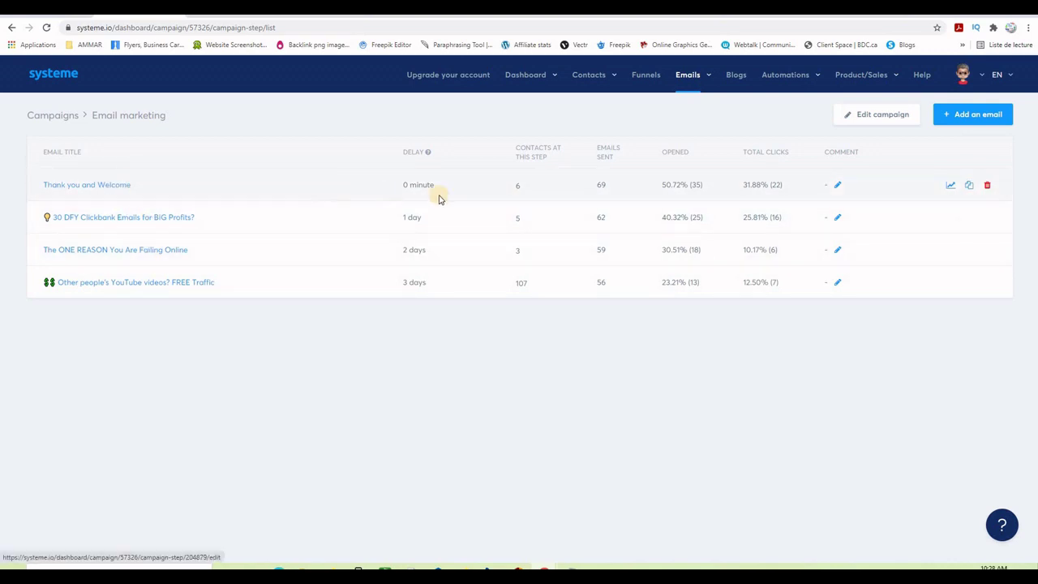
{"action": "double_click", "coordinate": [404, 218]}
{"action": "double_click", "coordinate": [404, 250]}
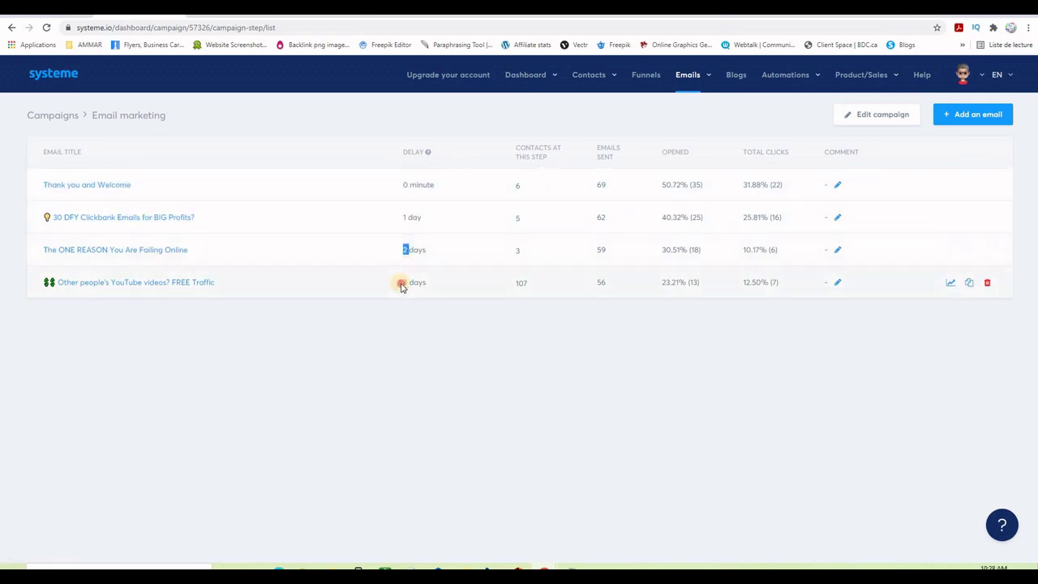
{"action": "triple_click", "coordinate": [414, 282]}
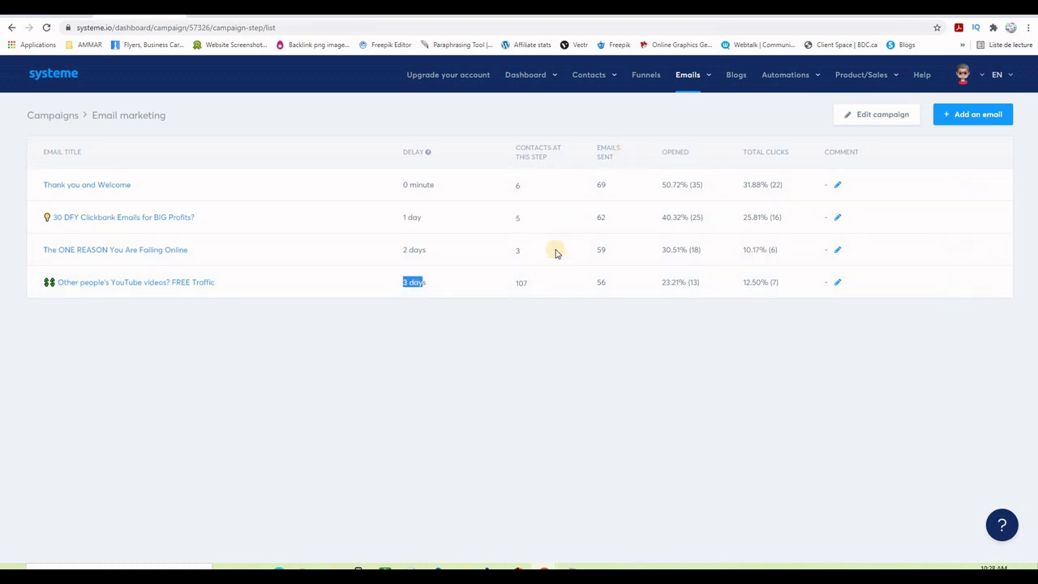
Step: Open the campaign email "30 DFY Clickbank Emails for BIG Profits?", review its body and delay settings, and save it
{"action": "left_click", "coordinate": [166, 221]}
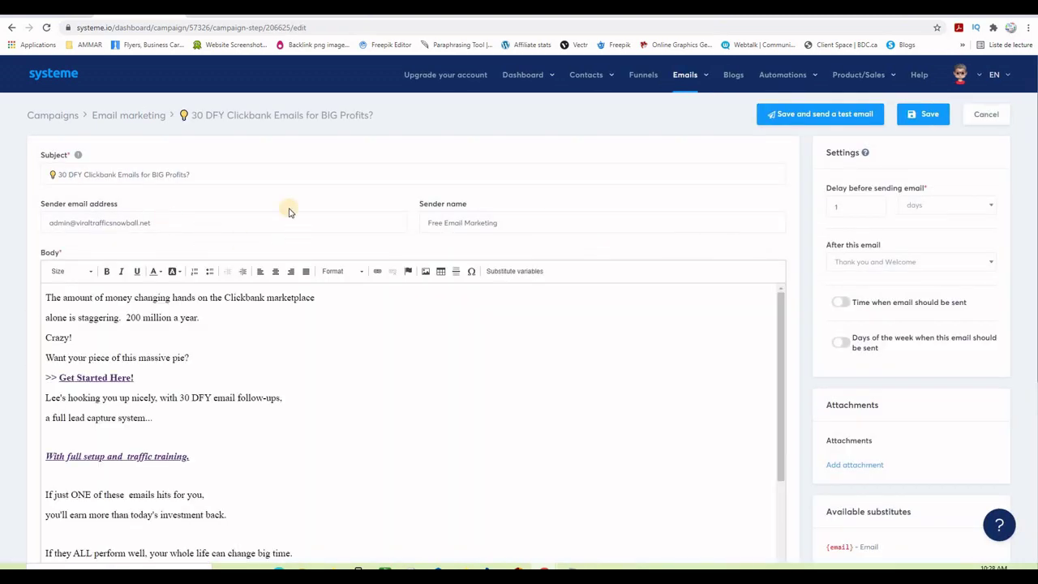
{"action": "scroll", "coordinate": [429, 456], "scroll_direction": "down", "scroll_amount": 2}
{"action": "scroll", "coordinate": [427, 440], "scroll_direction": "up", "scroll_amount": 2}
{"action": "left_click", "coordinate": [925, 116]}
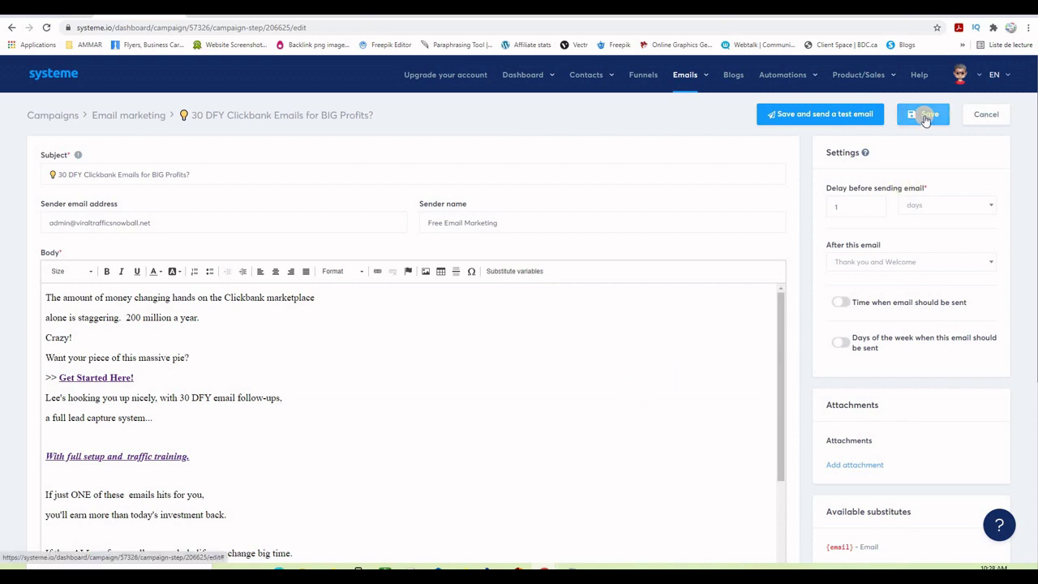